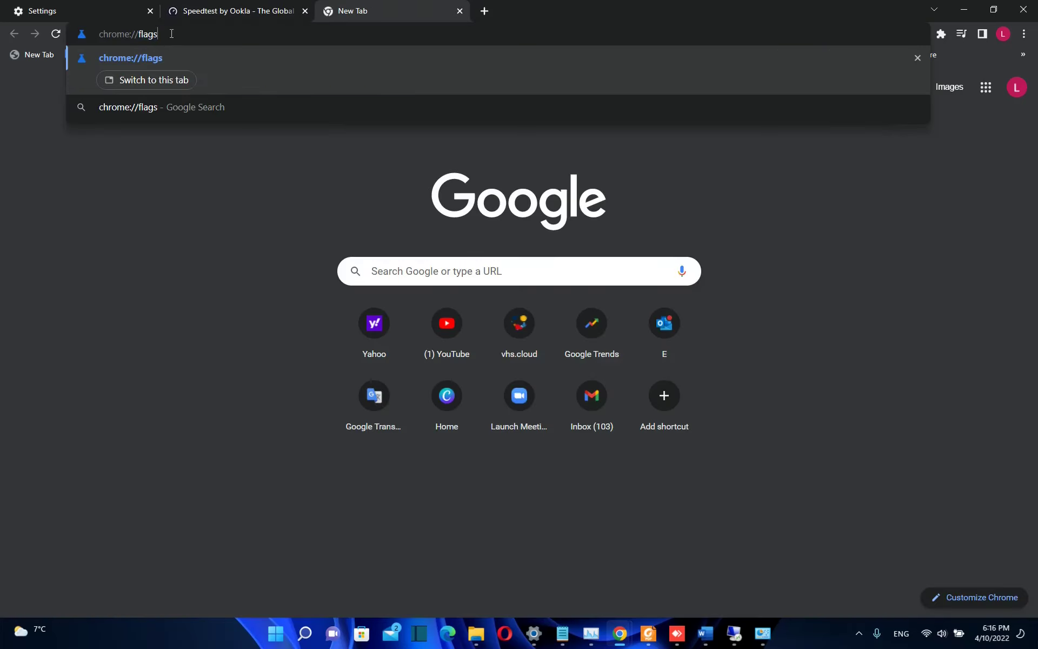
Load chrome://flags from the address bar to list Chrome's experimental features
{"action": "left_click_drag", "start_coordinate": [162, 34], "coordinate": [96, 36]}
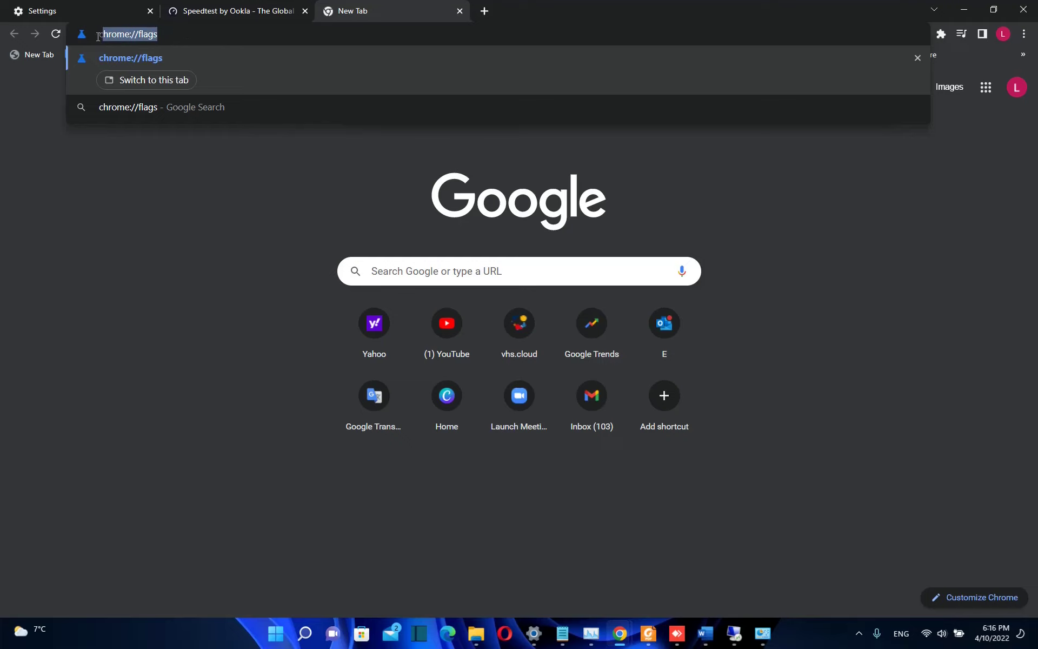
{"action": "left_click", "coordinate": [163, 34]}
{"action": "left_click_drag", "start_coordinate": [162, 34], "coordinate": [92, 35]}
{"action": "key", "text": "Return"}
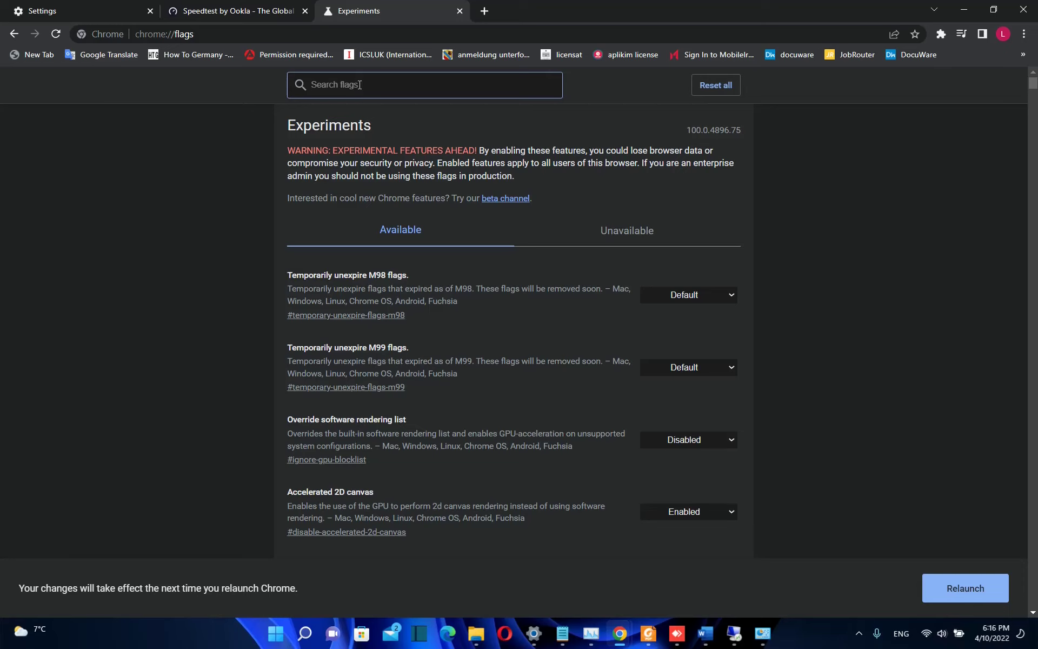
{"action": "type", "text": "parallel"}
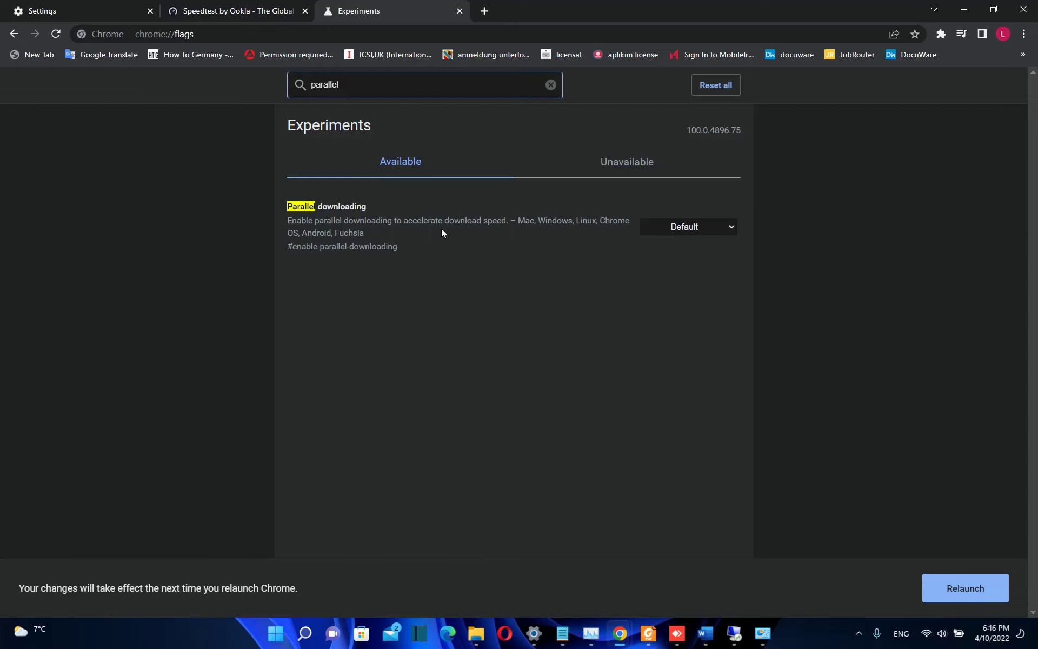
Set the Parallel downloading flag to Enabled and relaunch Chrome
{"action": "left_click", "coordinate": [674, 231]}
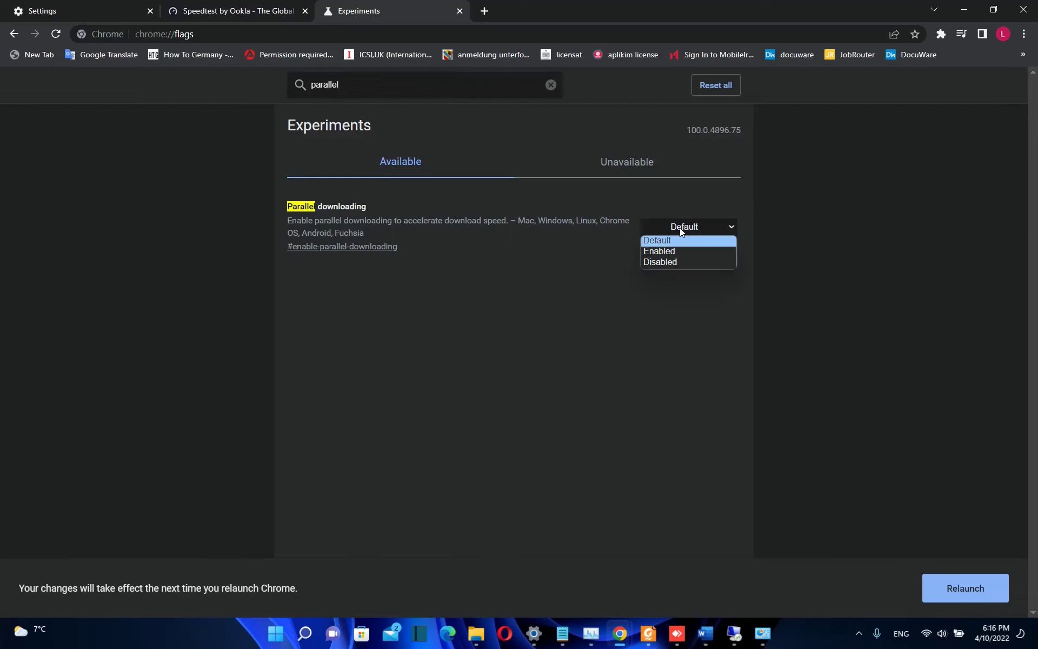
{"action": "left_click", "coordinate": [660, 253]}
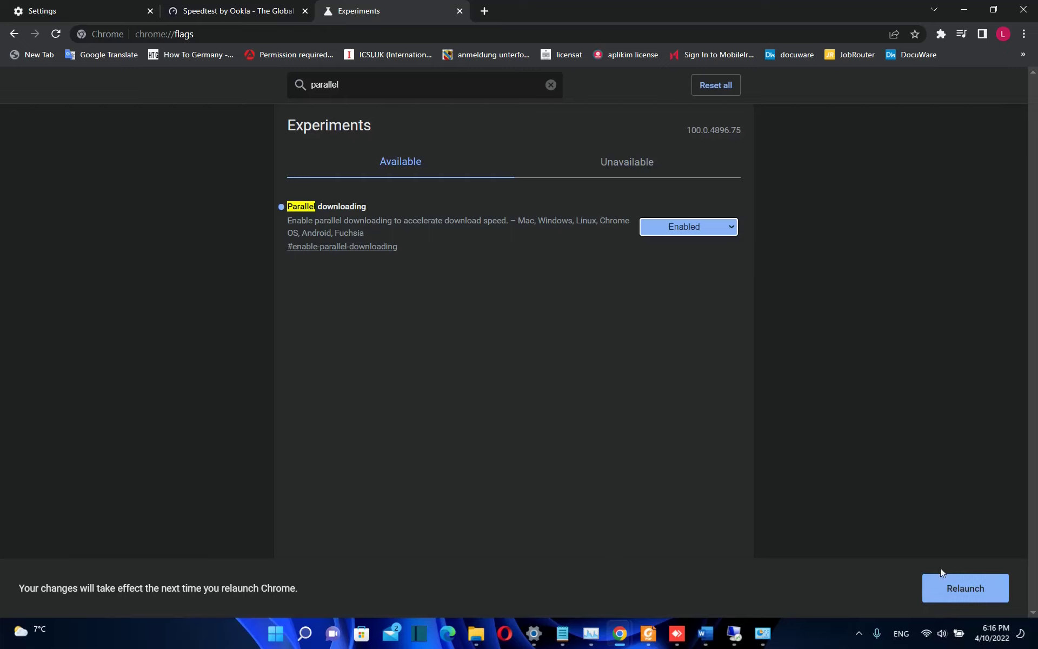
{"action": "left_click", "coordinate": [954, 594]}
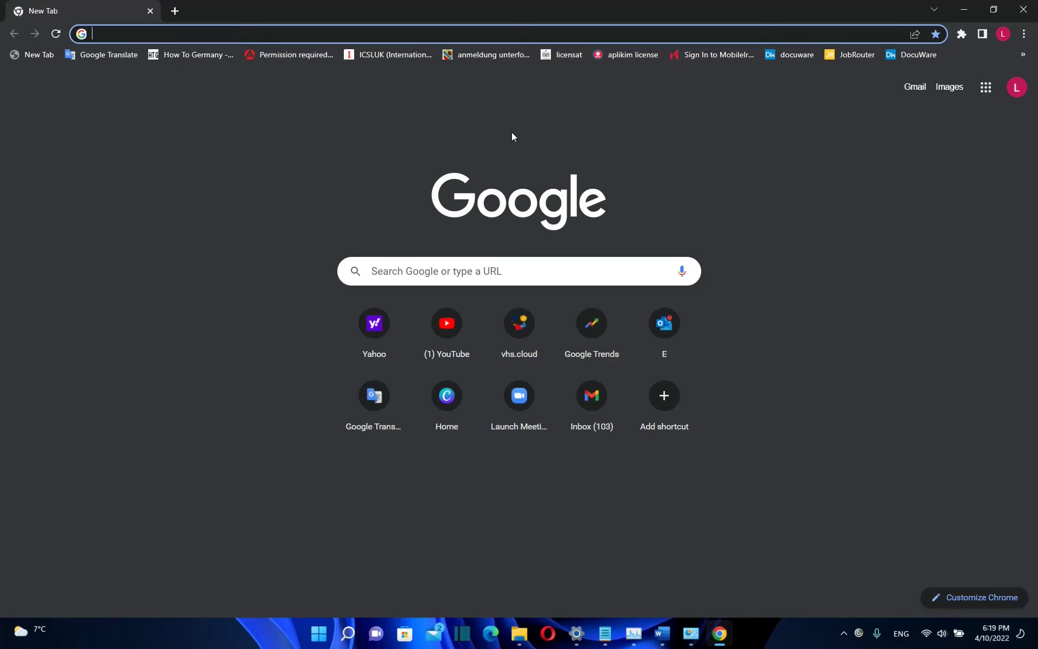
Open Chrome Settings from the browser menu
{"action": "left_click", "coordinate": [1024, 33]}
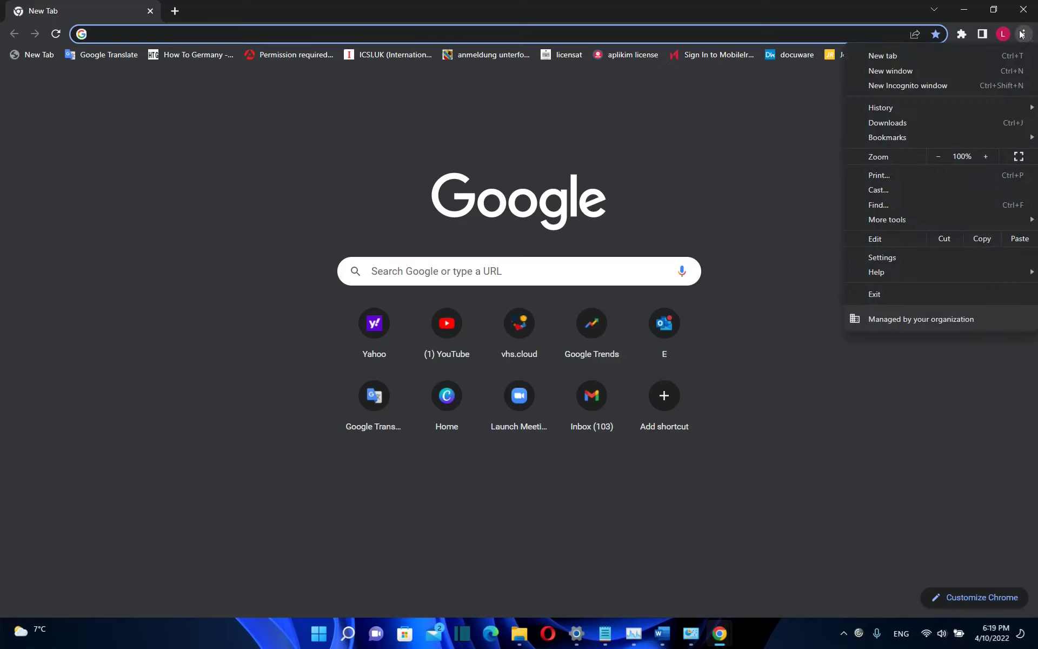
{"action": "left_click", "coordinate": [880, 258]}
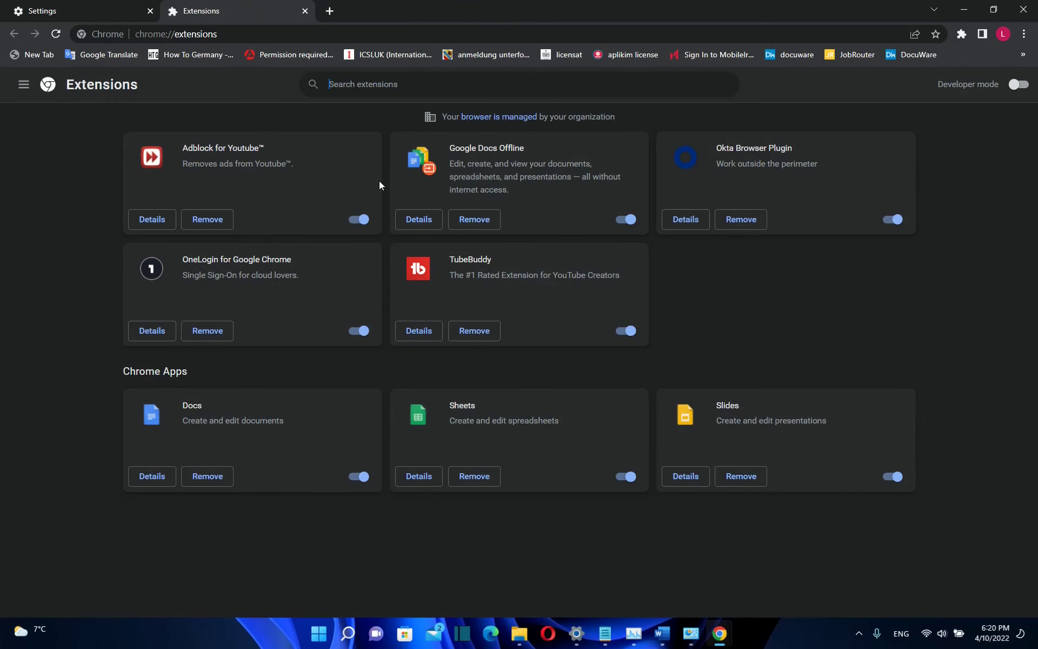
Disable the Adblock for Youtube and Google Docs Offline extensions, then open a new tab
{"action": "left_click", "coordinate": [357, 219]}
{"action": "left_click", "coordinate": [626, 219]}
{"action": "left_click", "coordinate": [330, 11]}
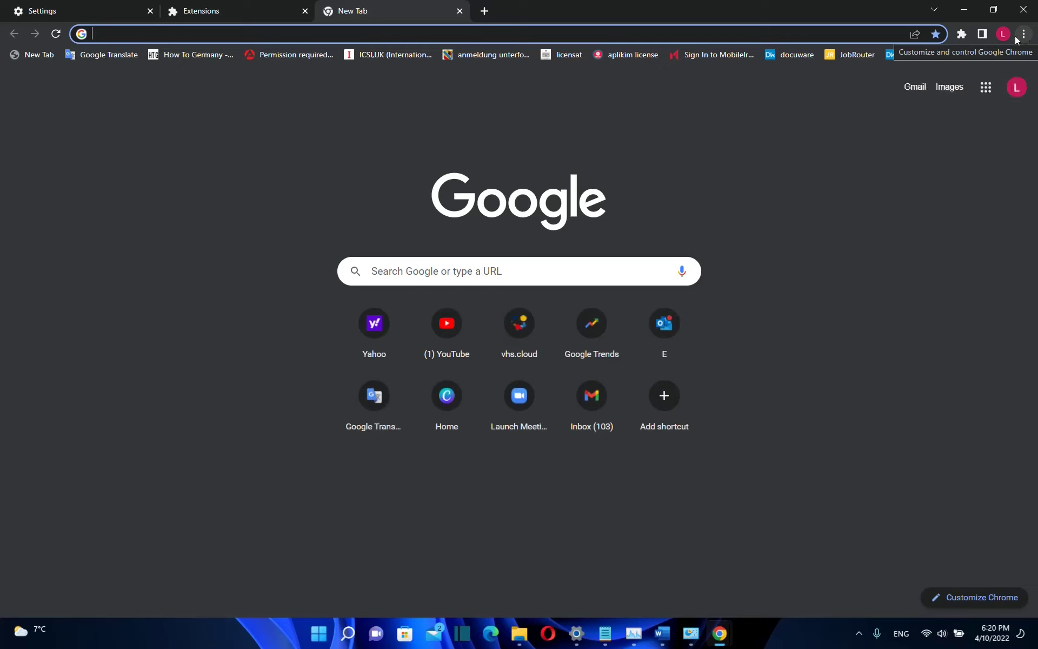
Run the About Google Chrome update check, confirming version 100.0.4896.75 is up to date
{"action": "left_click", "coordinate": [1024, 37]}
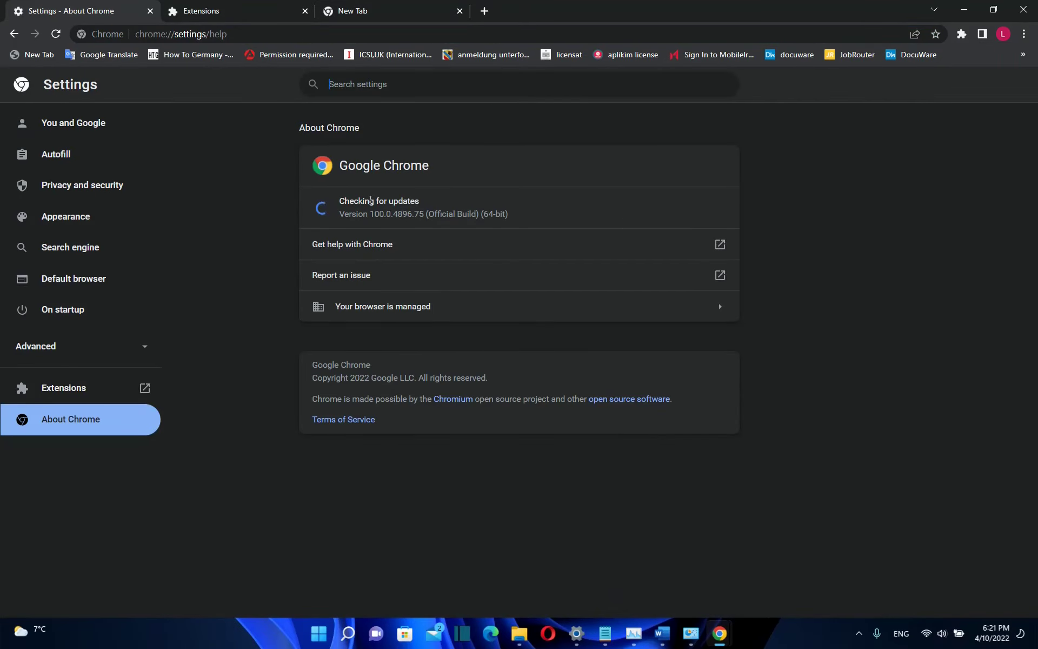
{"action": "left_click_drag", "start_coordinate": [341, 200], "coordinate": [459, 203]}
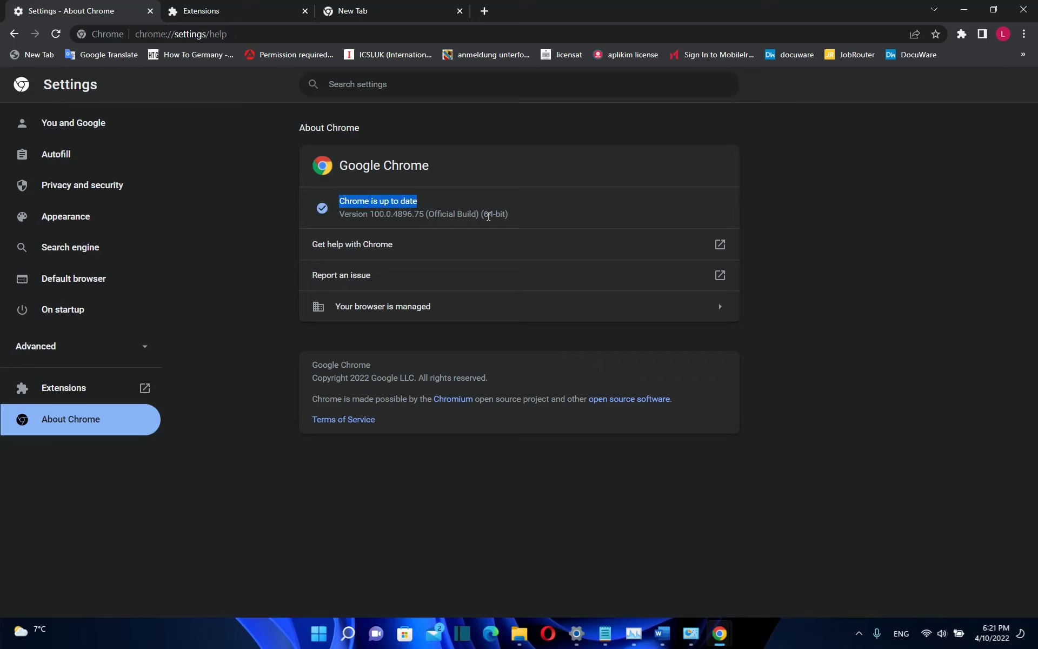
{"action": "left_click", "coordinate": [1023, 34]}
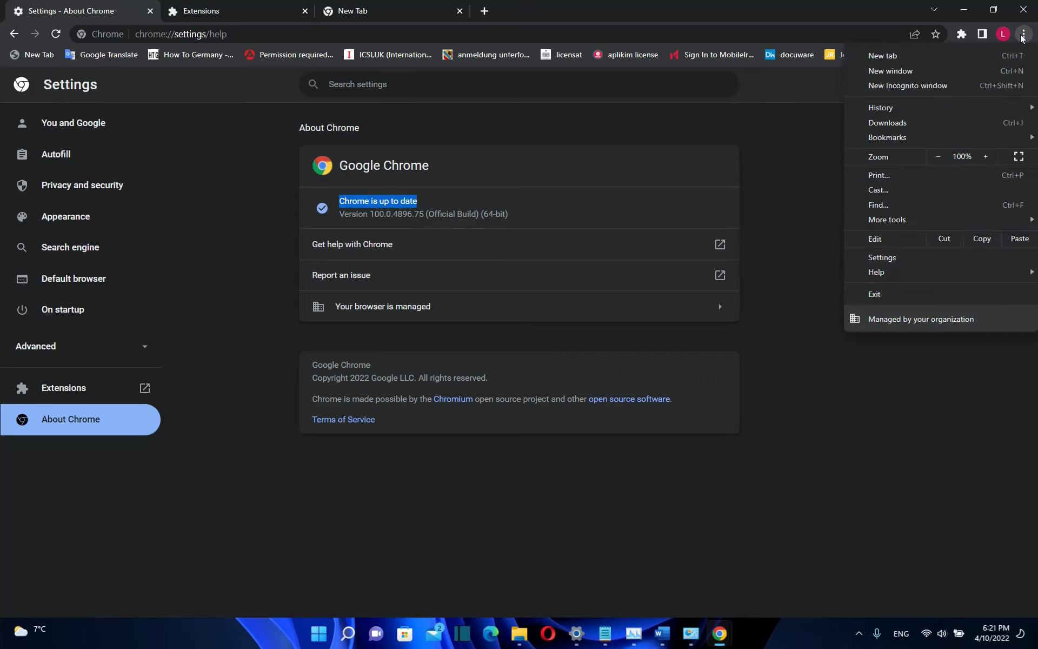
Open the Clear browsing data dialog under Settings' Privacy and security section
{"action": "left_click", "coordinate": [894, 256]}
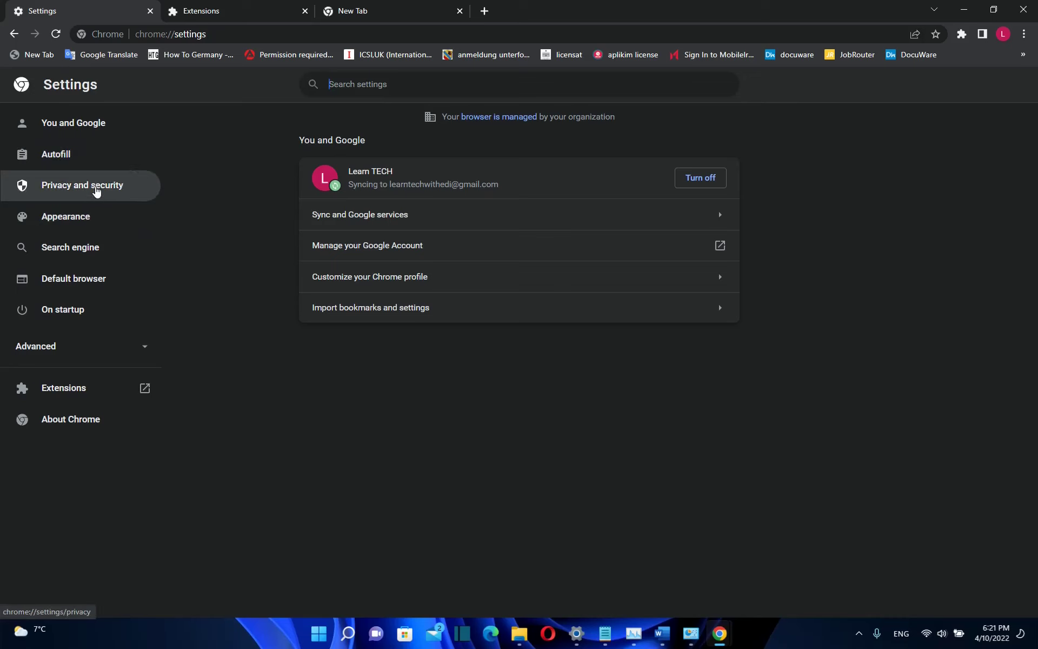
{"action": "left_click", "coordinate": [98, 184]}
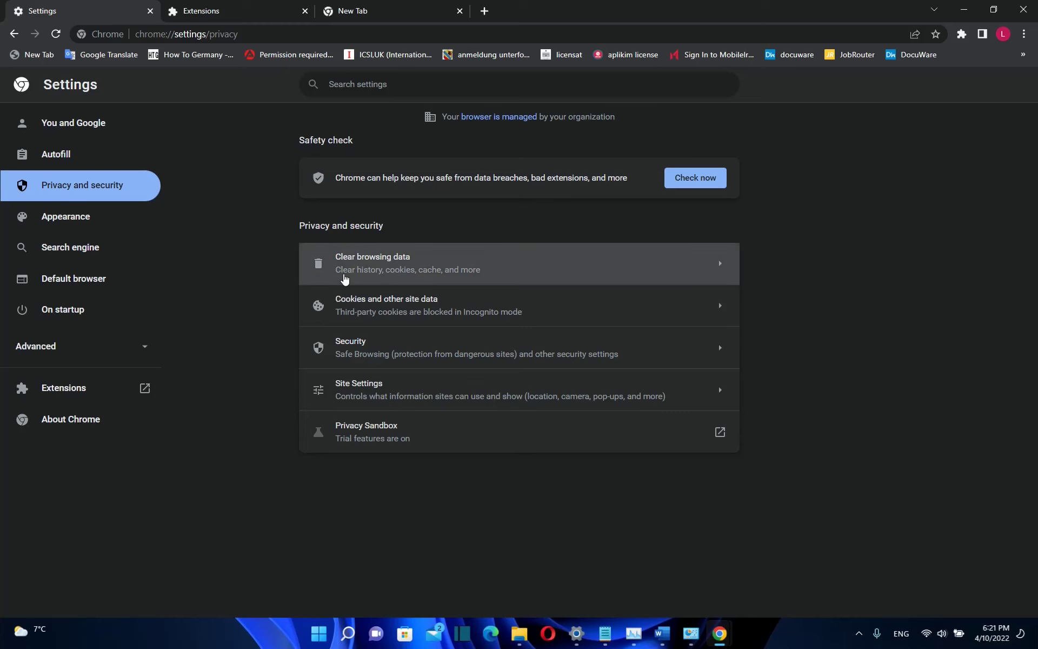
{"action": "left_click", "coordinate": [344, 276]}
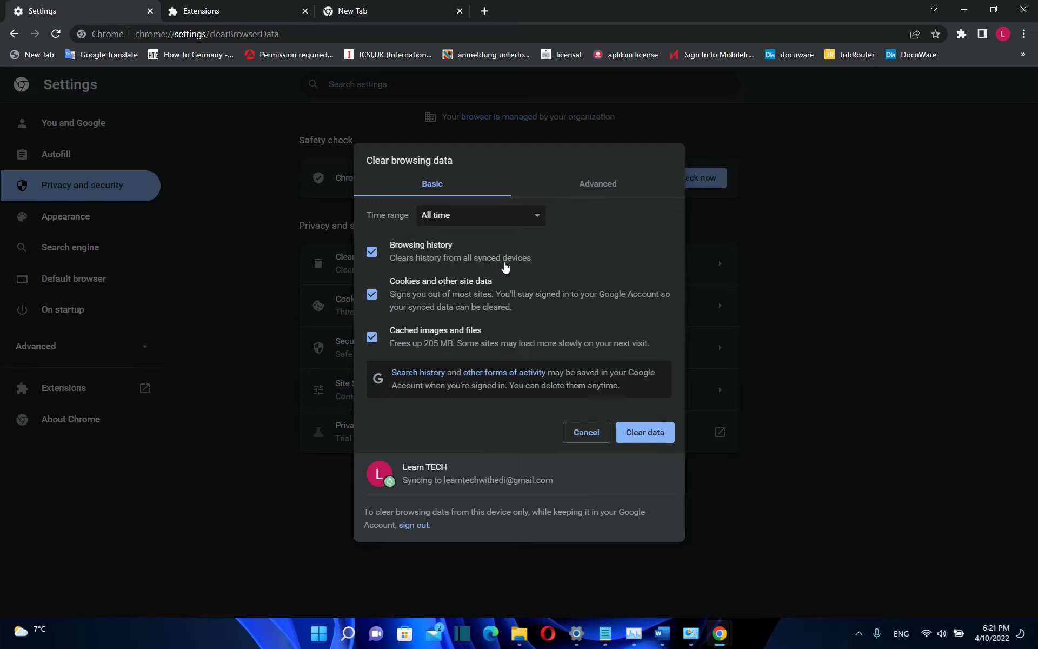
Keep the time range at All time, review the Advanced data types, and close Settings
{"action": "left_click", "coordinate": [470, 218]}
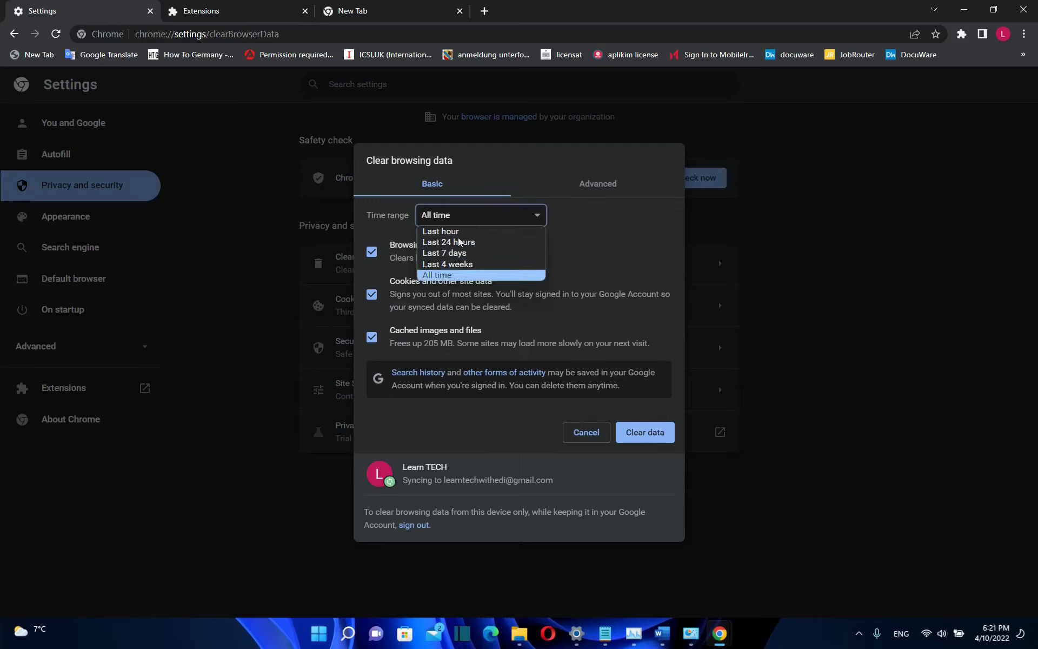
{"action": "left_click", "coordinate": [456, 277]}
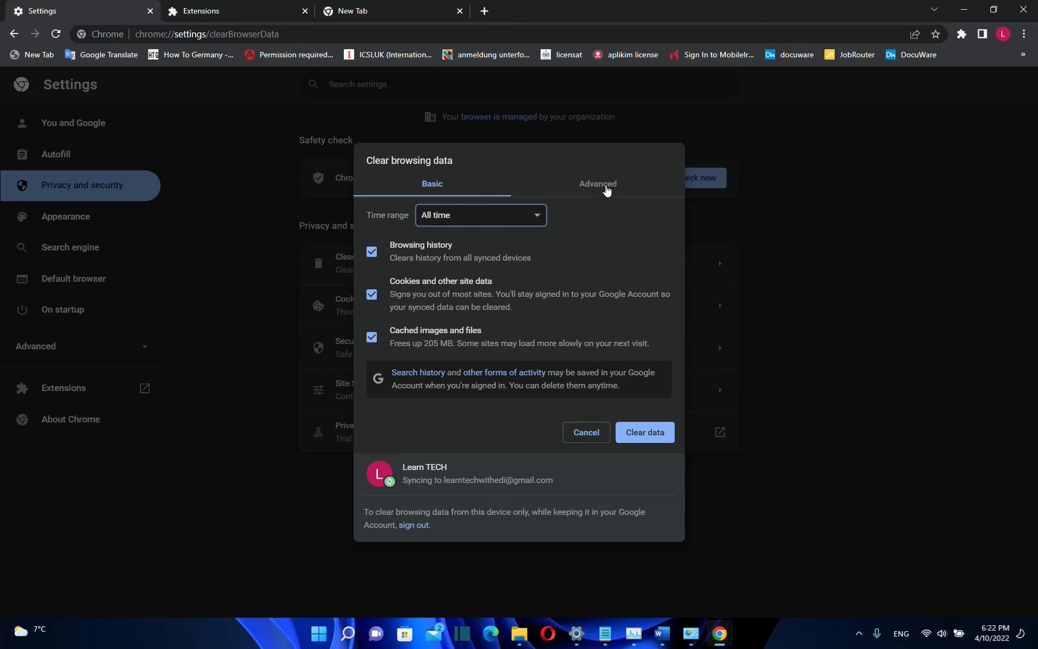
{"action": "left_click", "coordinate": [606, 189]}
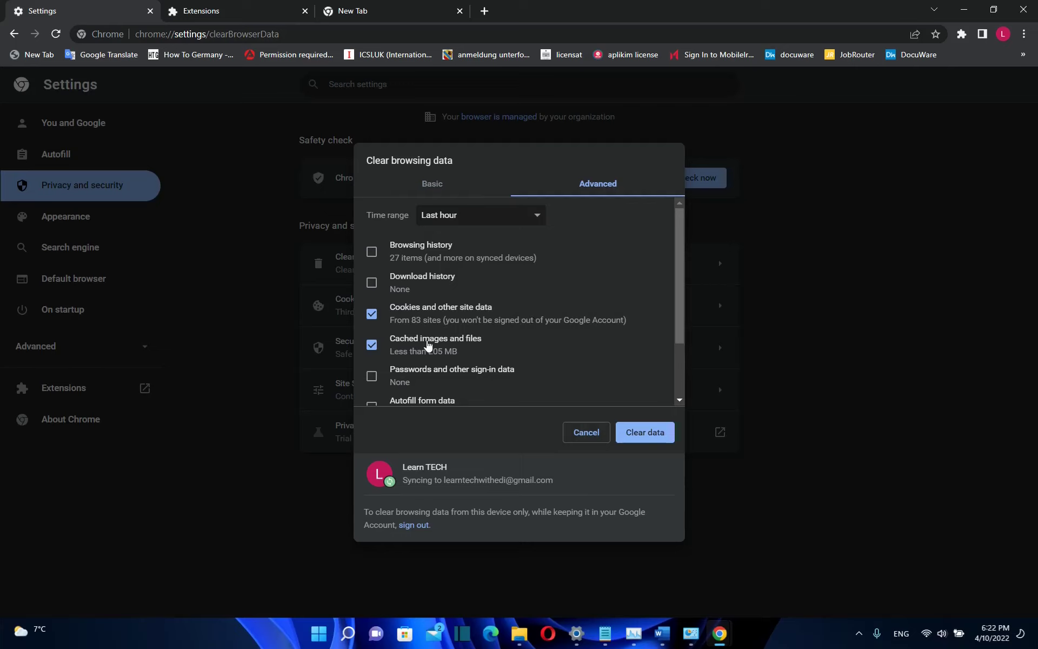
{"action": "scroll", "coordinate": [510, 375], "scroll_direction": "down", "scroll_amount": 1}
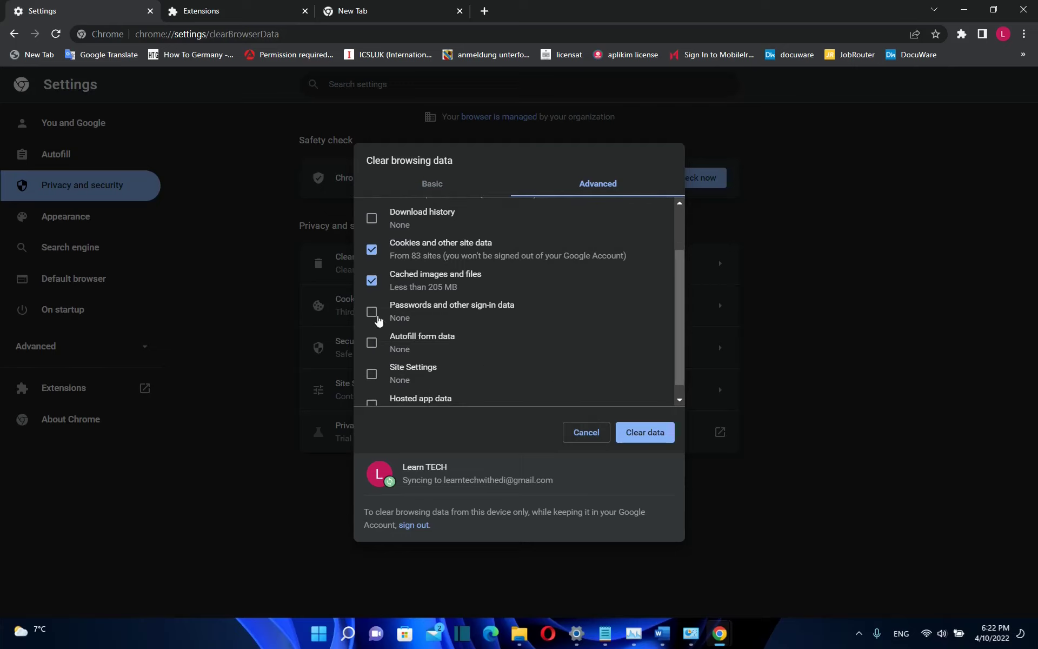
{"action": "scroll", "coordinate": [545, 333], "scroll_direction": "up", "scroll_amount": 1}
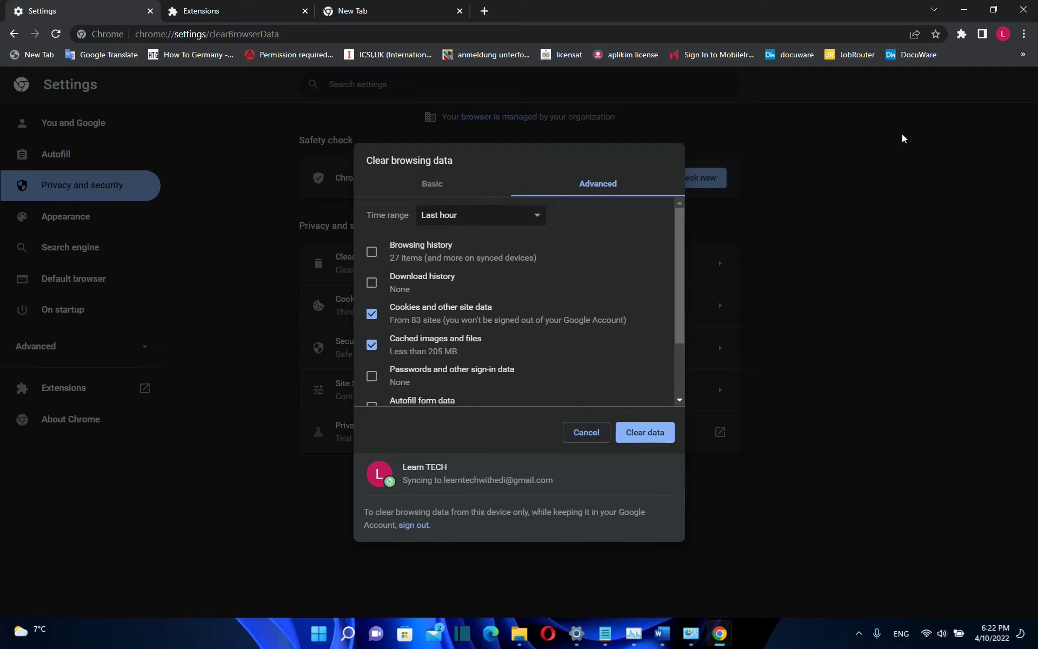
{"action": "left_click", "coordinate": [963, 10]}
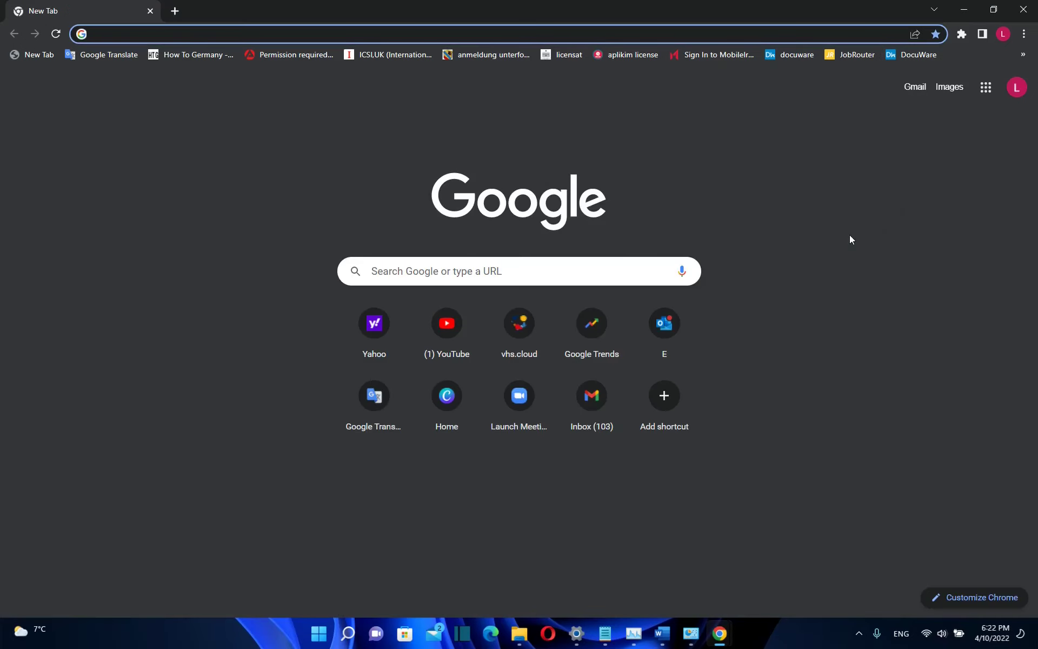
Search Windows for cmd and launch Command Prompt
{"action": "left_click", "coordinate": [347, 632]}
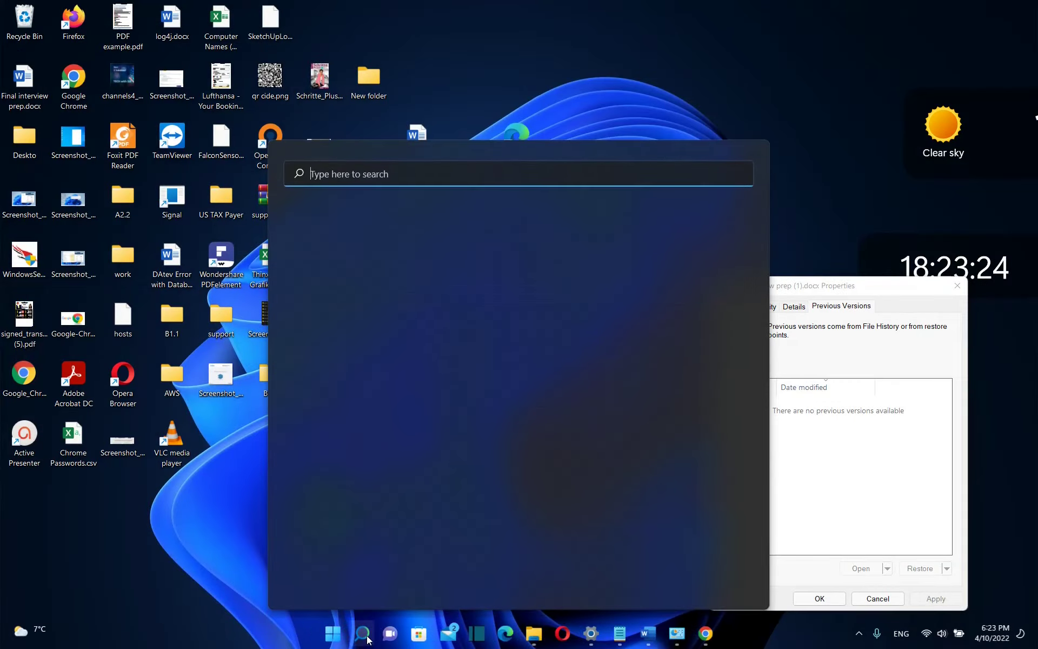
{"action": "type", "text": "cmd"}
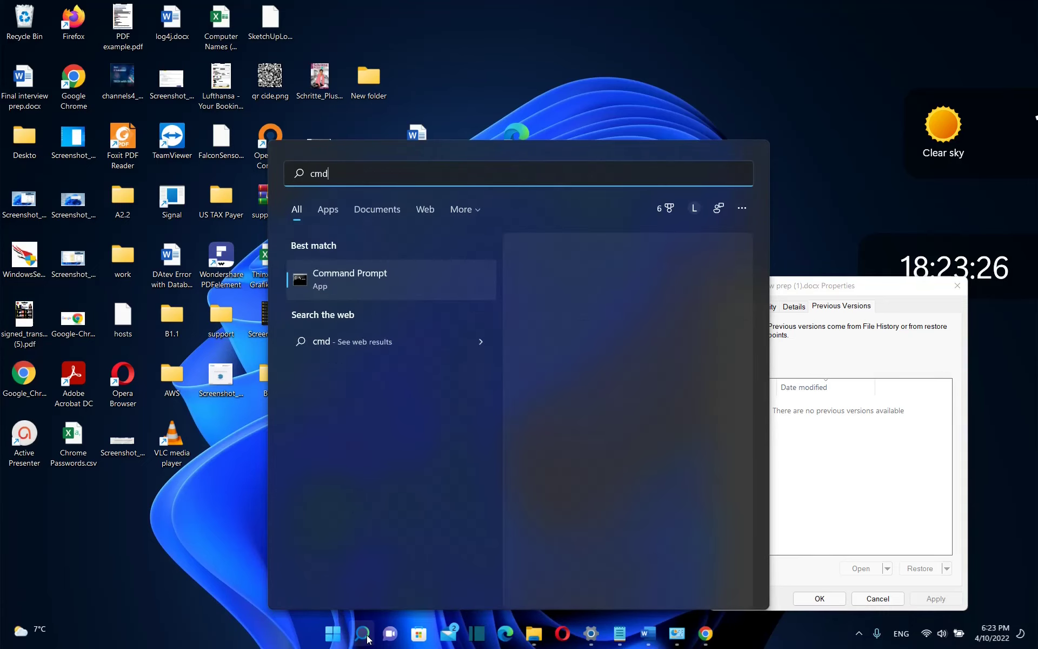
{"action": "left_click", "coordinate": [381, 282]}
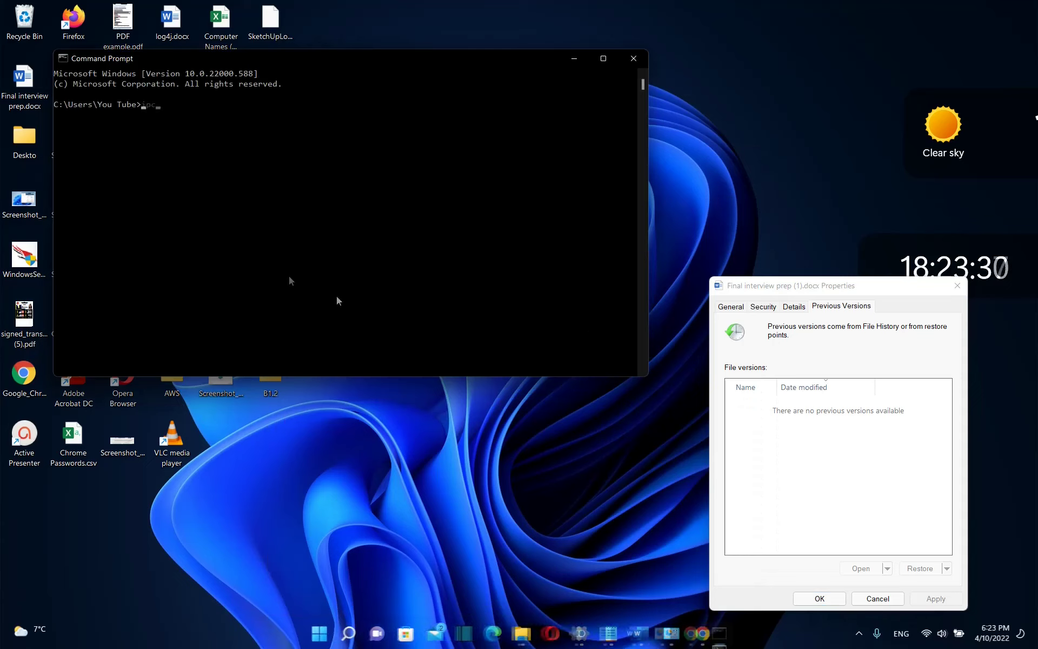
{"action": "type", "text": "ipcongi"}
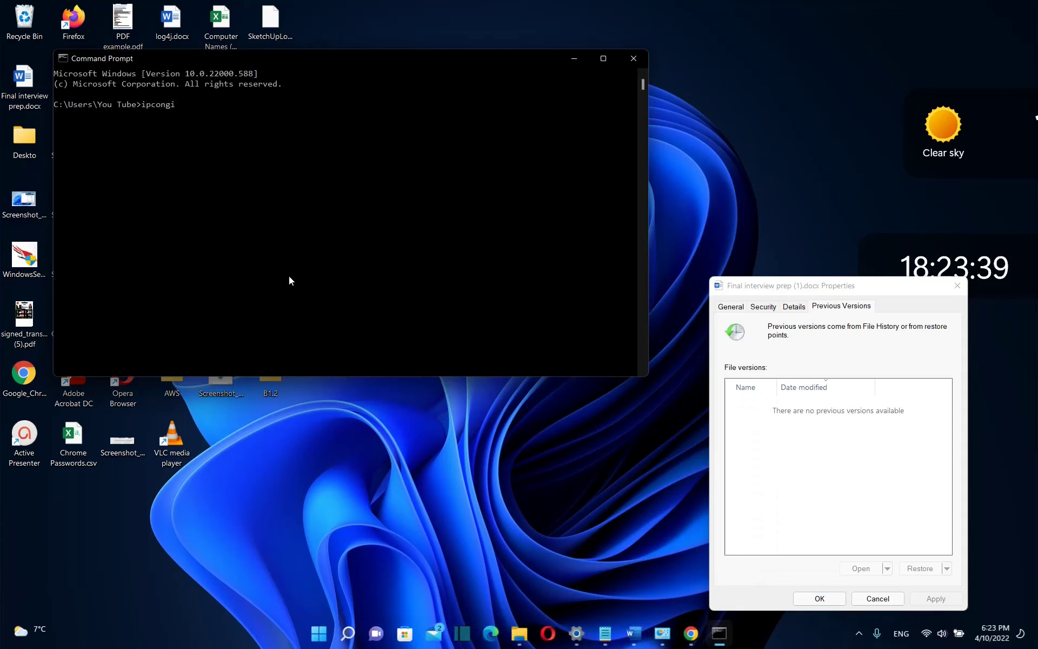
Correct the typo and run ipconfig /flushdns to clear the DNS resolver cache
{"action": "key", "text": "BackSpace"}
{"action": "key", "text": "BackSpace"}
{"action": "type", "text": "fig /flushdns"}
{"action": "key", "text": "Return"}
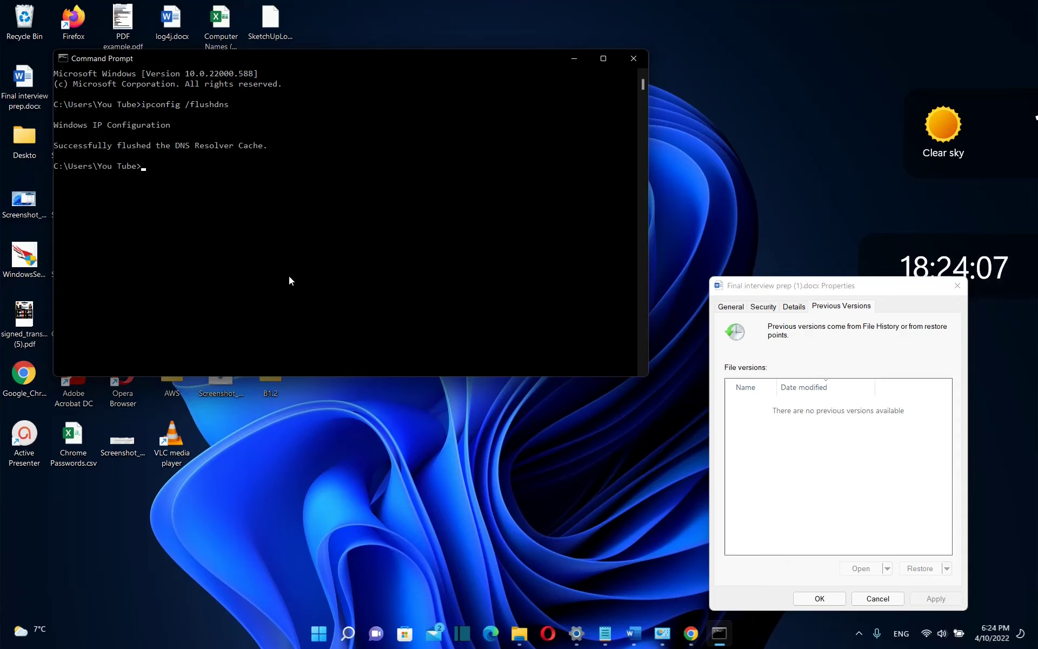